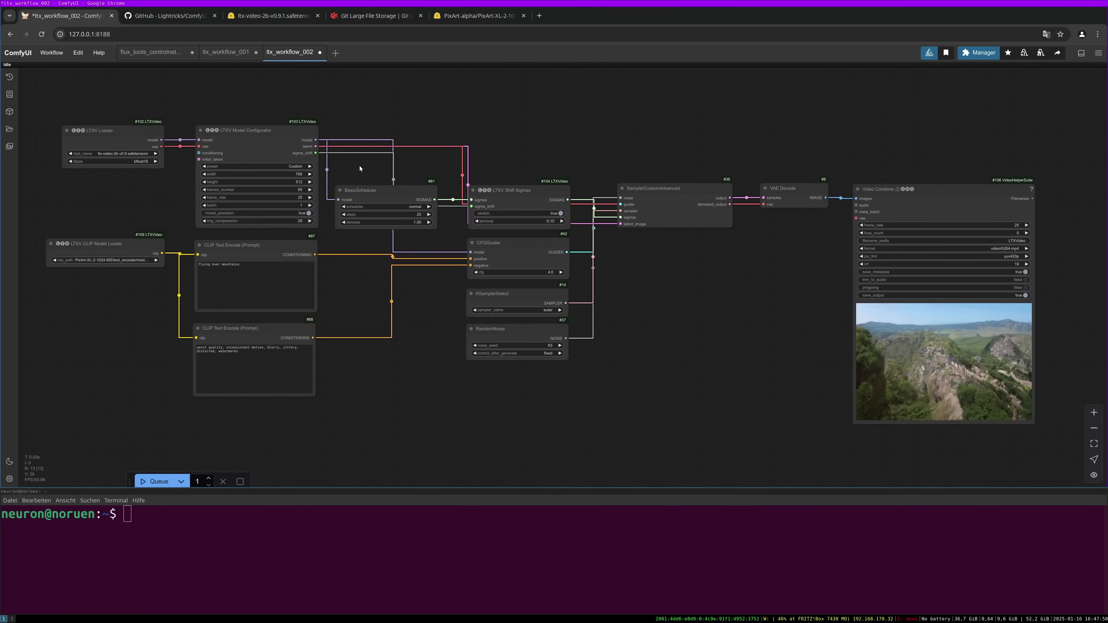
Step: Examine the Video Combine node's settings and generated mountain video, and return to the overview of the whole workflow
{"action": "left_click_drag", "start_coordinate": [735, 367], "coordinate": [241, 304]}
{"action": "scroll", "coordinate": [436, 322], "scroll_direction": "up", "scroll_amount": 3}
{"action": "scroll", "coordinate": [620, 302], "scroll_direction": "up", "scroll_amount": 1}
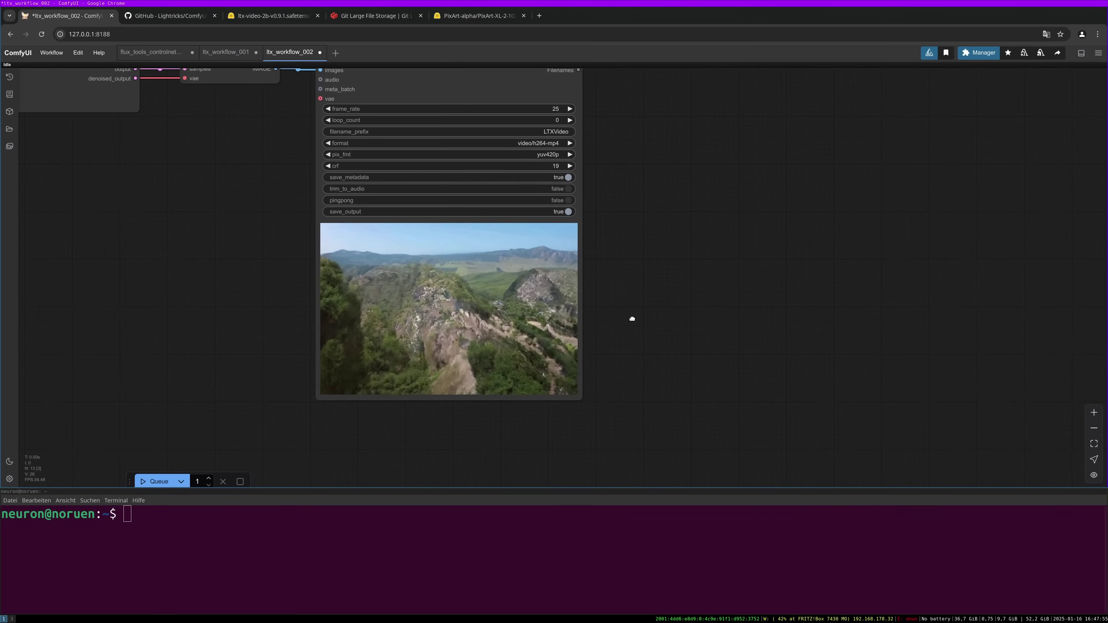
{"action": "mouse_move", "coordinate": [242, 296]}
{"action": "left_mouse_down"}
{"action": "mouse_move", "coordinate": [252, 299]}
{"action": "mouse_move", "coordinate": [238, 296]}
{"action": "left_mouse_up"}
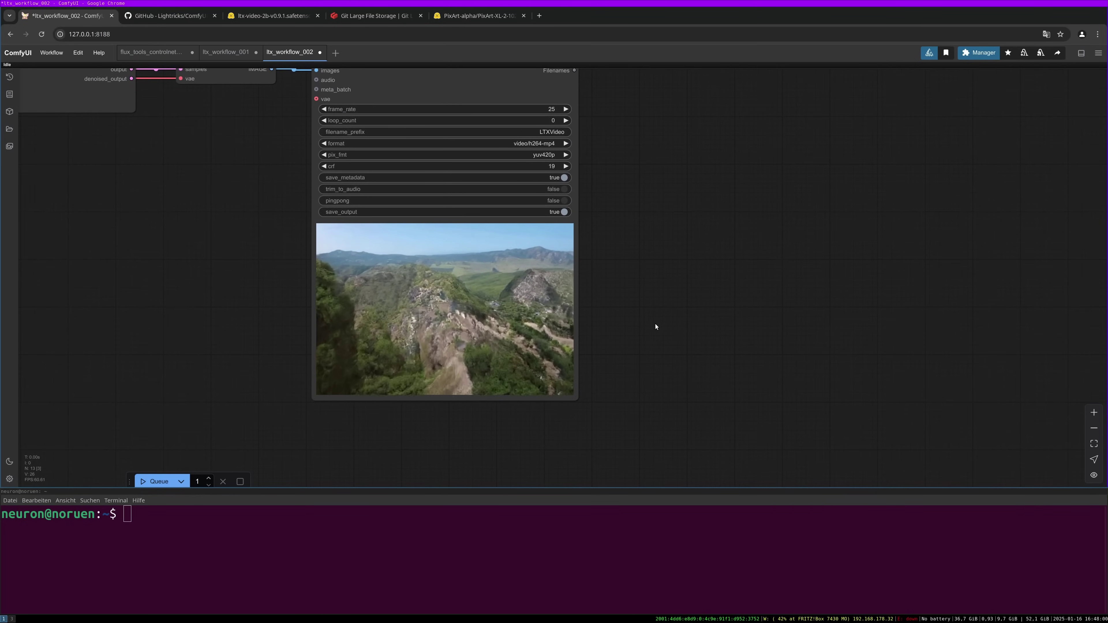
{"action": "left_click_drag", "start_coordinate": [643, 327], "coordinate": [651, 340]}
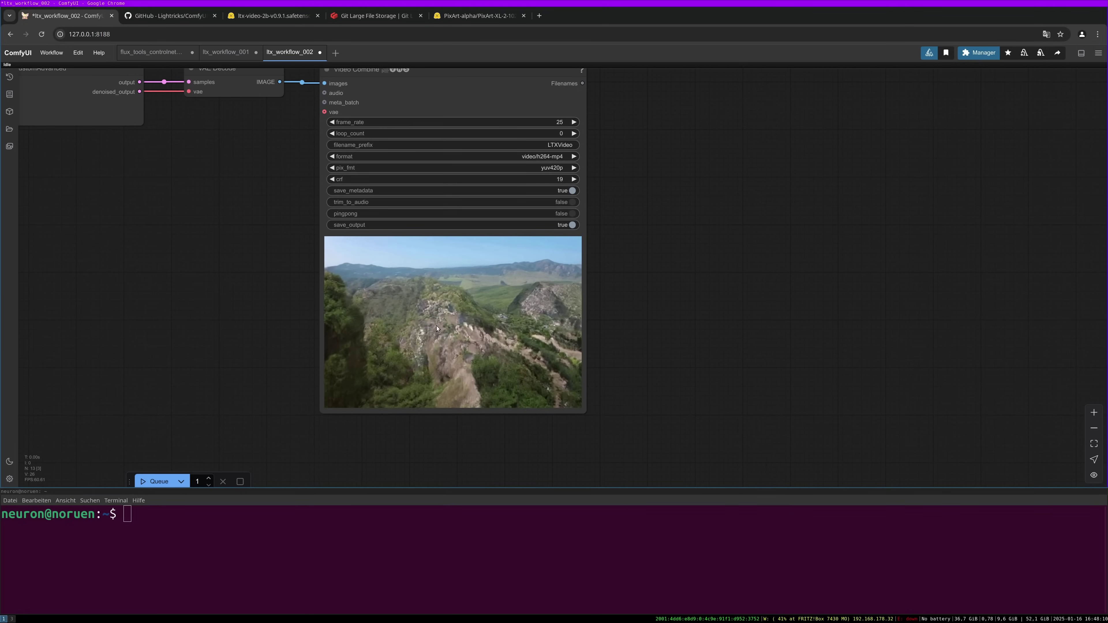
{"action": "left_click_drag", "start_coordinate": [239, 283], "coordinate": [648, 315]}
{"action": "scroll", "coordinate": [648, 312], "scroll_direction": "down", "scroll_amount": 3}
{"action": "scroll", "coordinate": [702, 324], "scroll_direction": "left", "scroll_amount": 5}
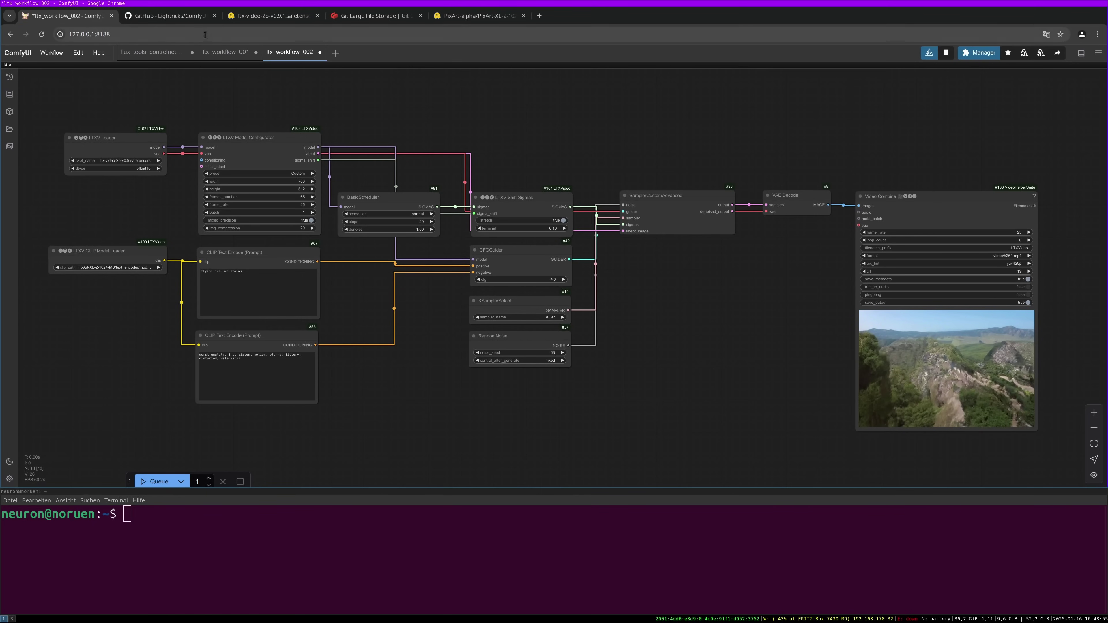
Step: Open the Lightricks/ComfyUI-LTXVideo GitHub repository and view its clone options
{"action": "left_click", "coordinate": [195, 21]}
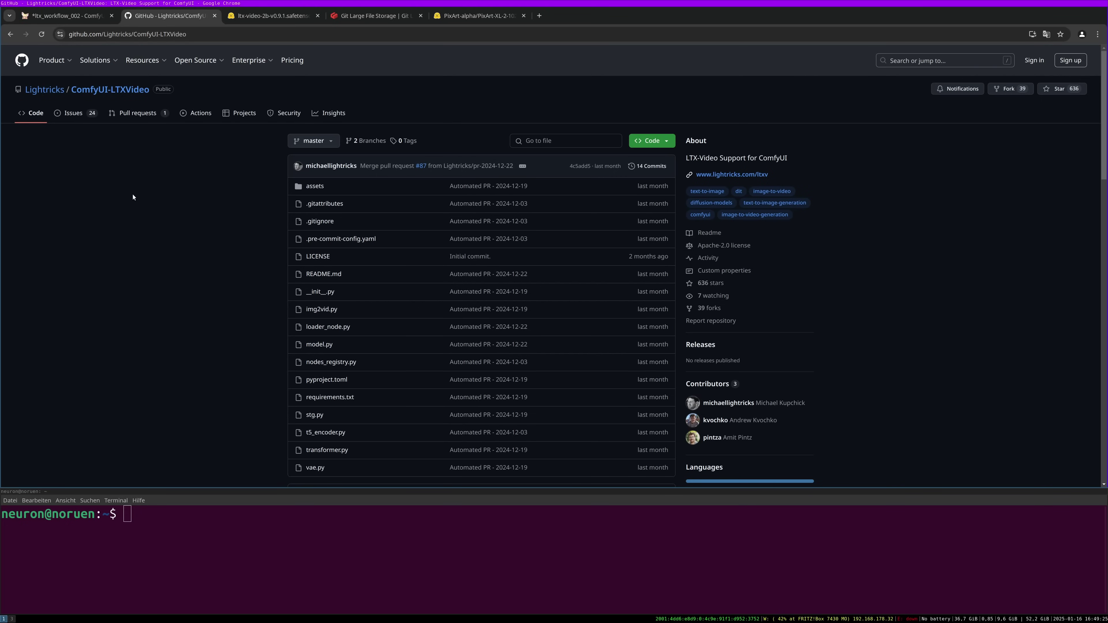
{"action": "left_click", "coordinate": [655, 140]}
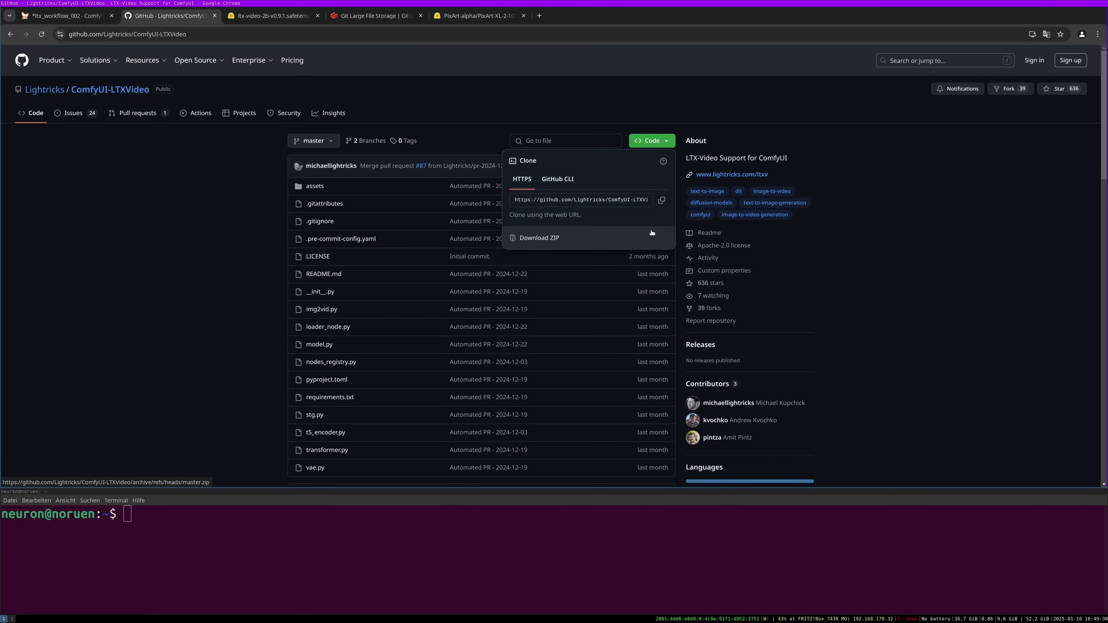
{"action": "left_click", "coordinate": [953, 142]}
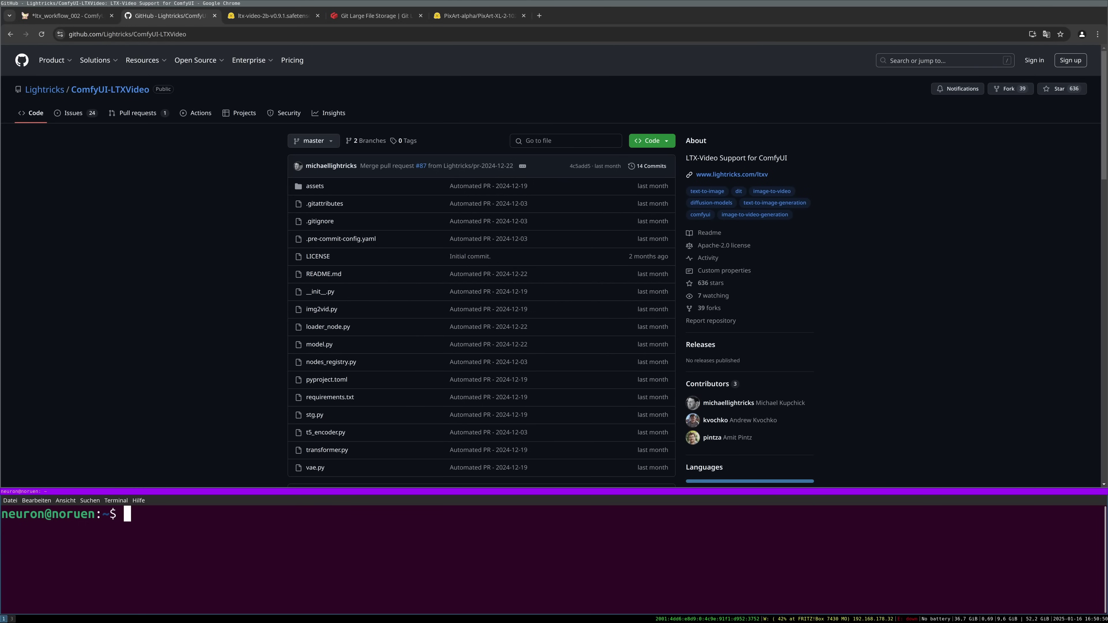
Step: In the terminal, change to comfyui/ComfyUI/custom_nodes/ComfyUI-LTXVideo/ and enter pip install -r requirements.txt without running it
{"action": "type", "text": "cd comfy"}
{"action": "key", "text": "Tab"}
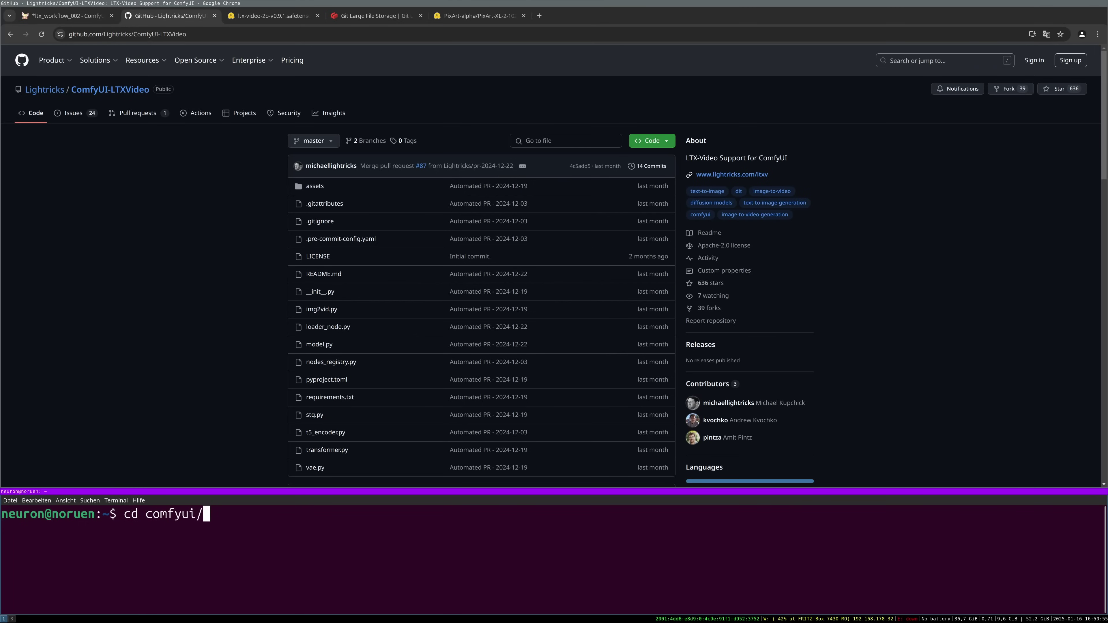
{"action": "key", "text": "Tab"}
{"action": "type", "text": "cu"}
{"action": "key", "text": "Tab"}
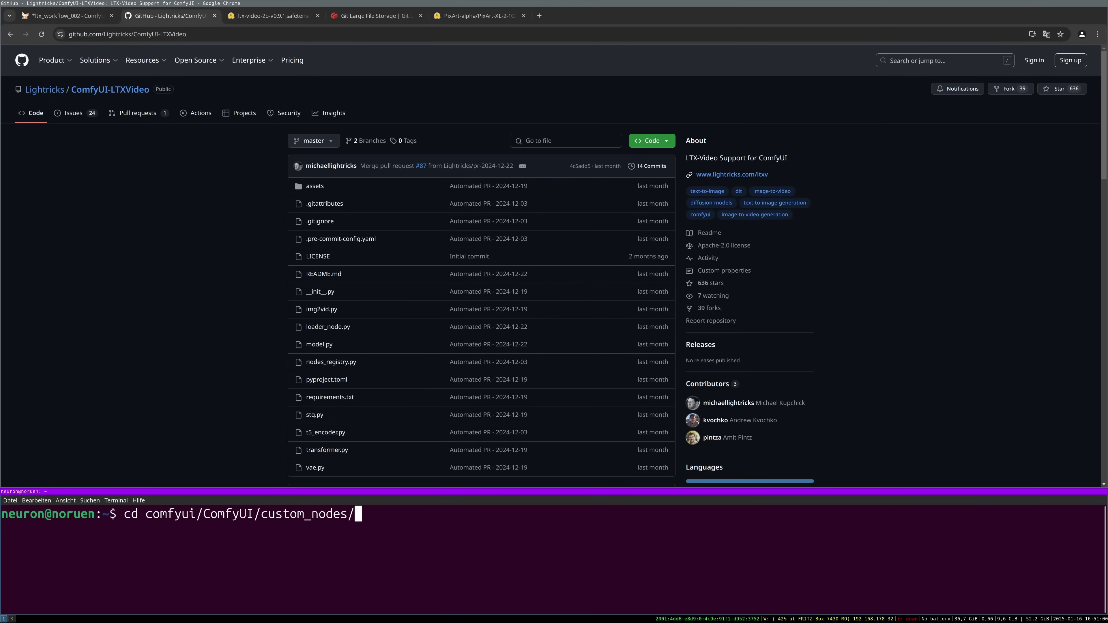
{"action": "type", "text": "ComfyUI-LTXV"}
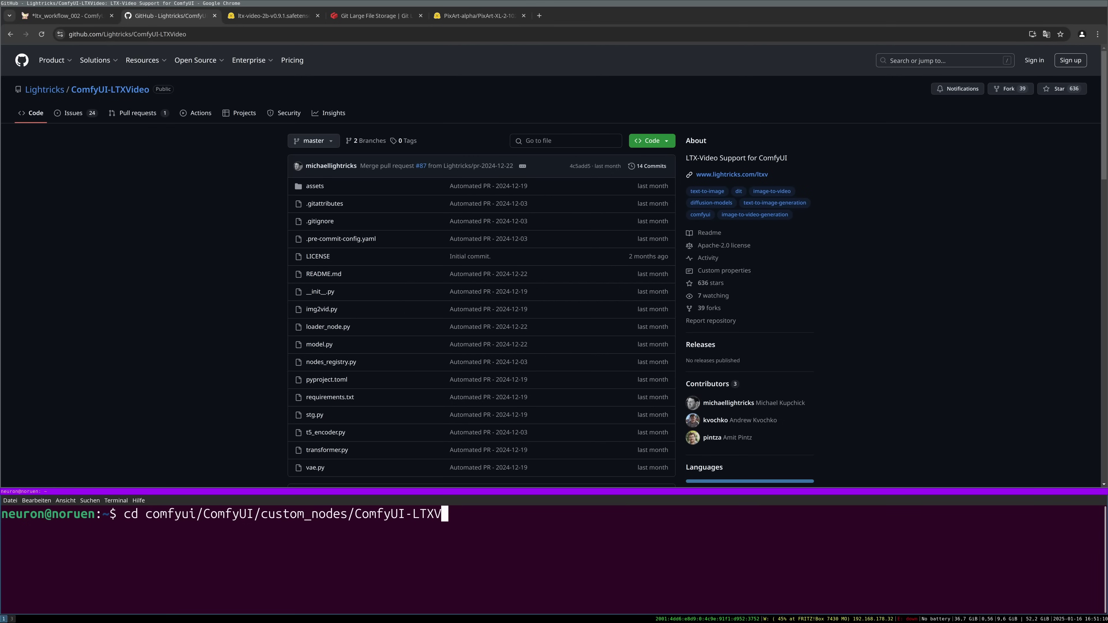
{"action": "key", "text": "Tab"}
{"action": "key", "text": "Return"}
{"action": "type", "text": "pip install -r requirements.txt"}
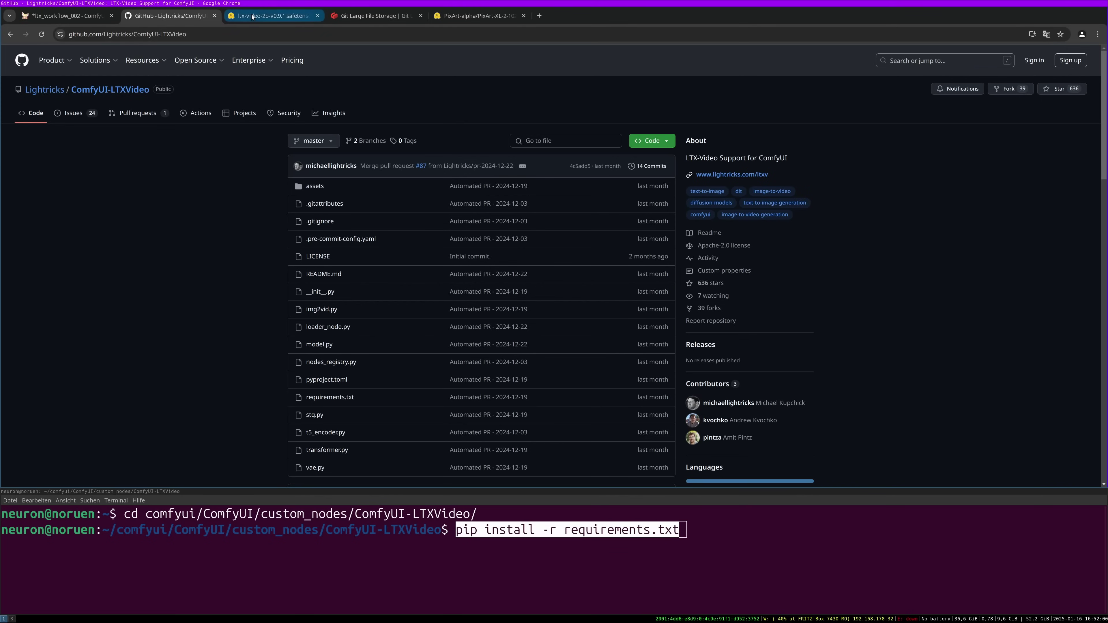
Step: View the ltx-video-2b-v0.9.1.safetensors Hugging Face page and read the installation and models sections of the ComfyUI-LTXVideo README
{"action": "left_click", "coordinate": [270, 15]}
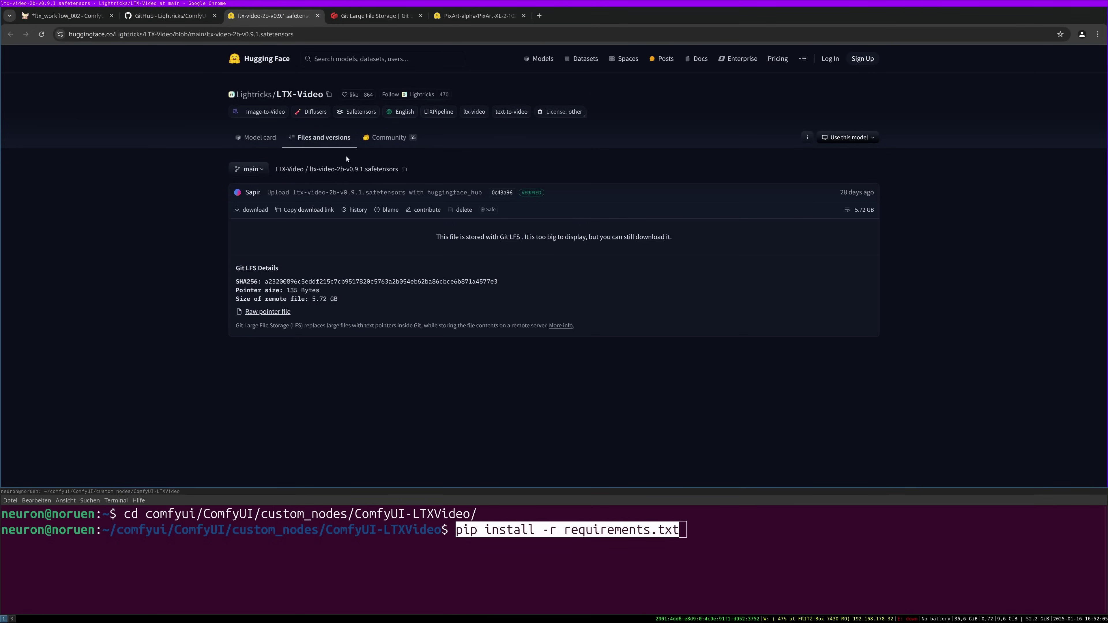
{"action": "key", "text": "ctrl+shift+Tab"}
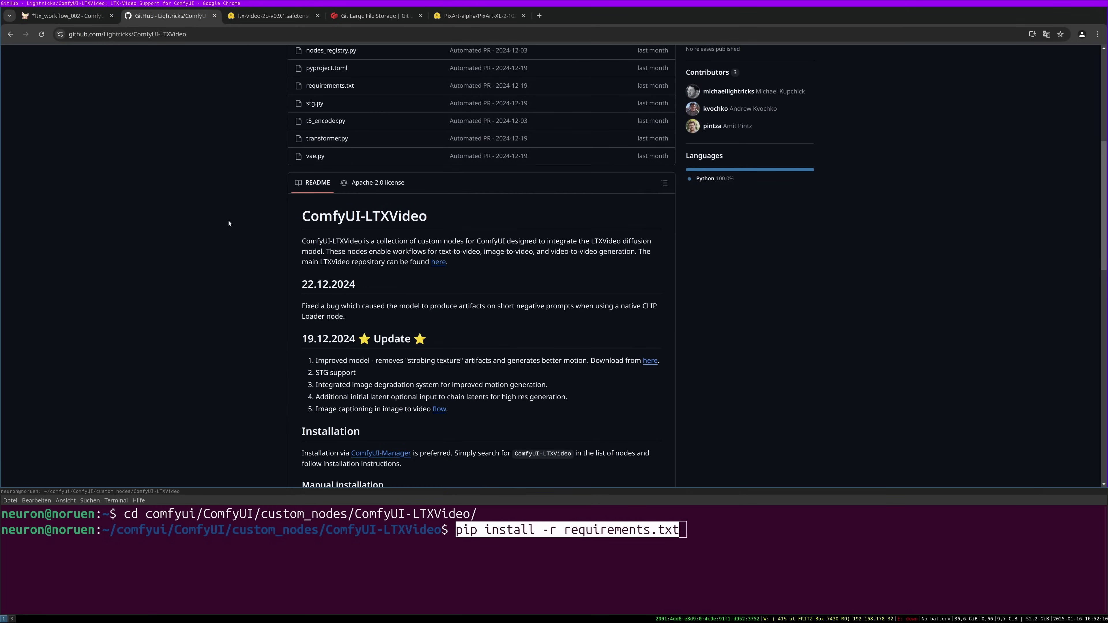
{"action": "scroll", "coordinate": [807, 271], "scroll_direction": "down", "scroll_amount": 3}
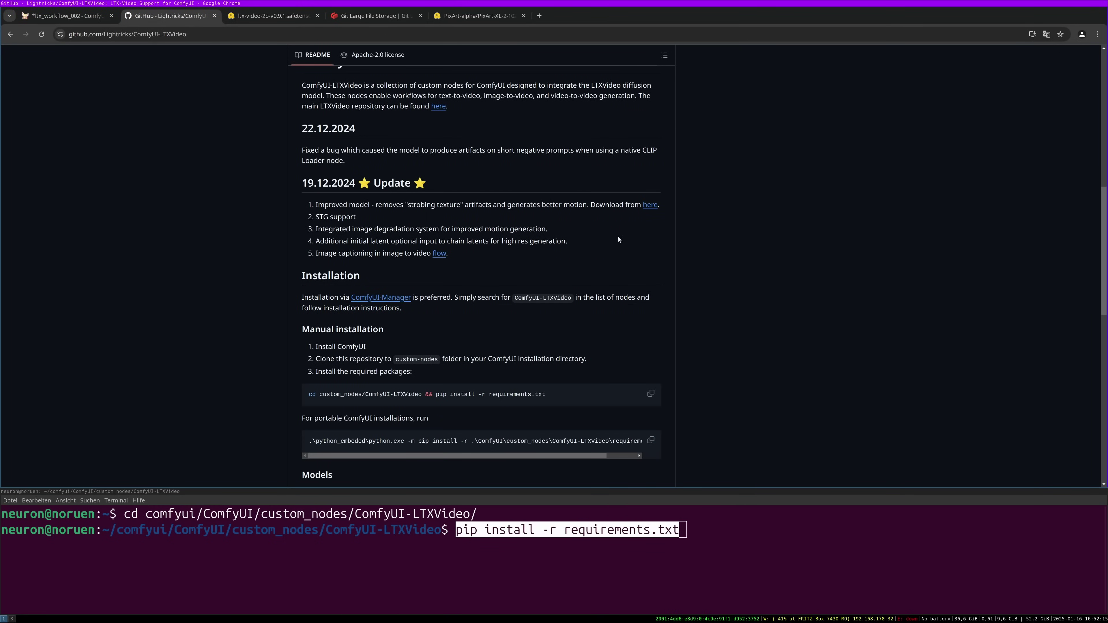
{"action": "scroll", "coordinate": [810, 248], "scroll_direction": "down", "scroll_amount": 2}
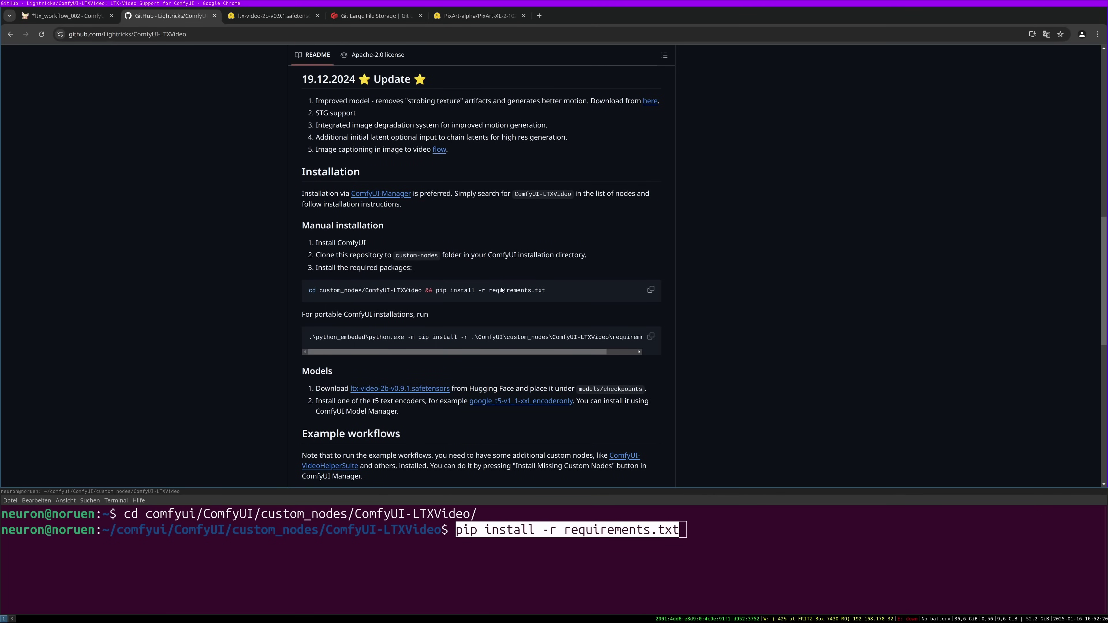
{"action": "scroll", "coordinate": [737, 259], "scroll_direction": "down", "scroll_amount": 1}
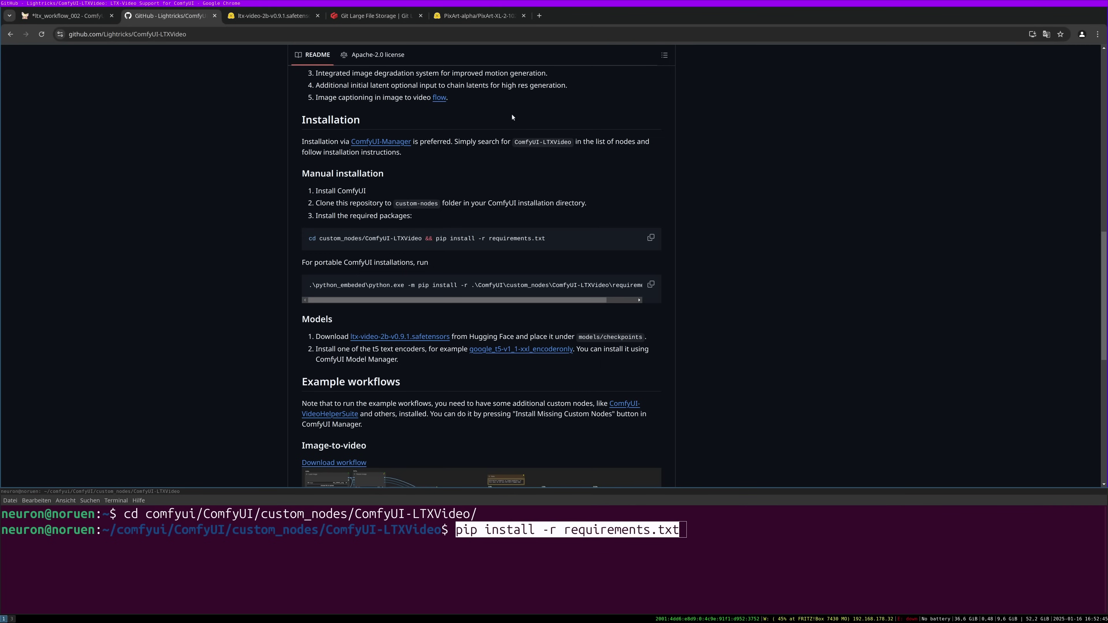
Step: View the PixArt-alpha/PixArt-XL-2-1024-MS model card on Hugging Face
{"action": "left_click", "coordinate": [480, 15]}
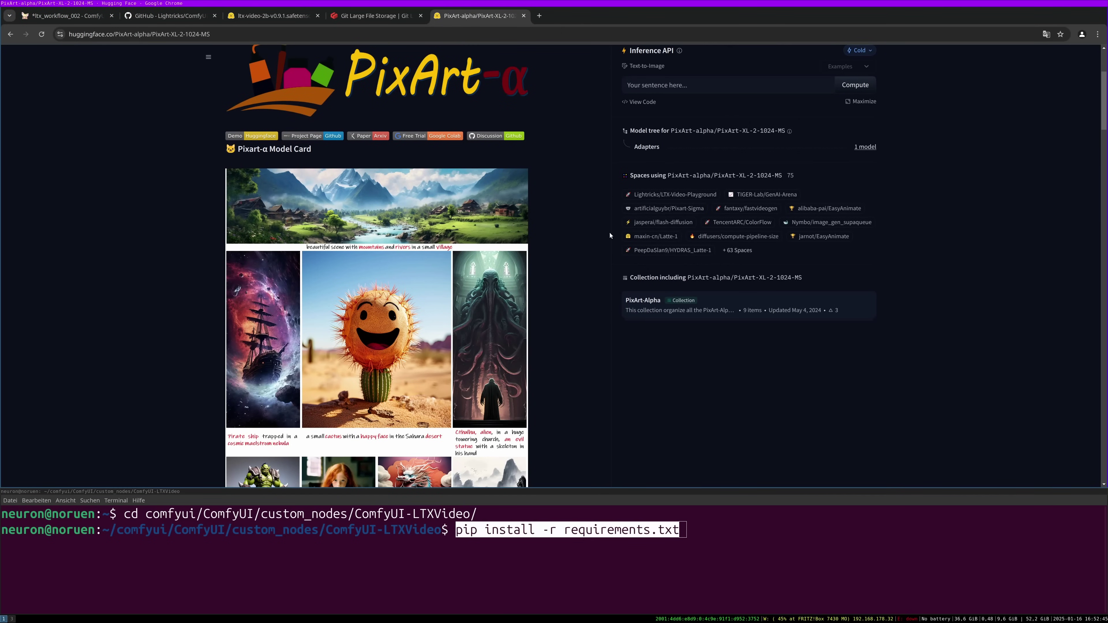
{"action": "scroll", "coordinate": [605, 229], "scroll_direction": "up", "scroll_amount": 1}
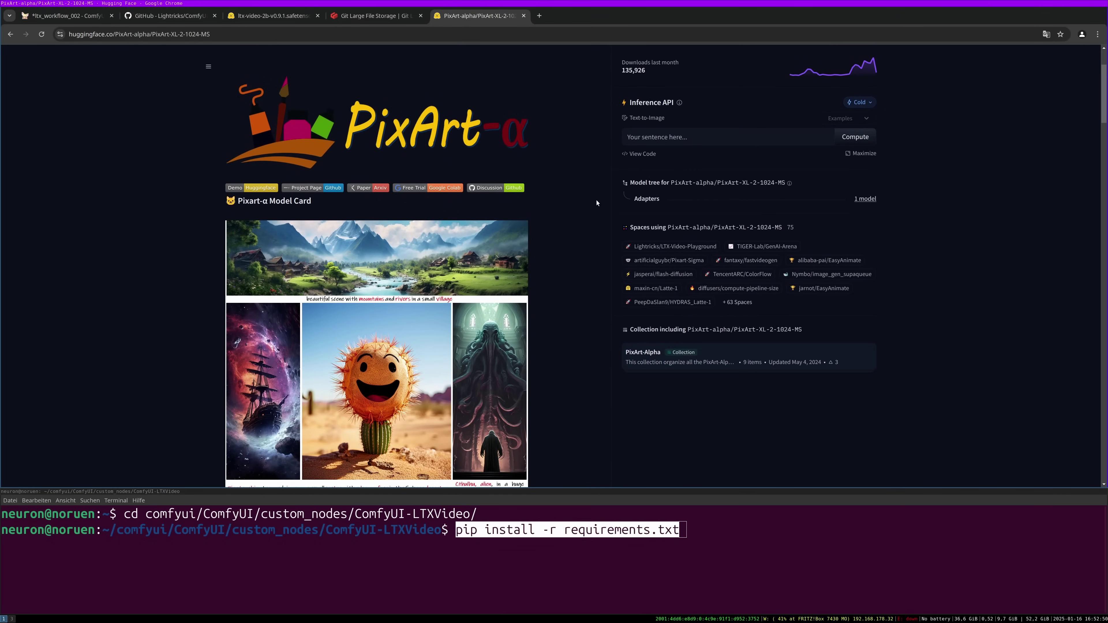
{"action": "scroll", "coordinate": [596, 220], "scroll_direction": "down", "scroll_amount": 2}
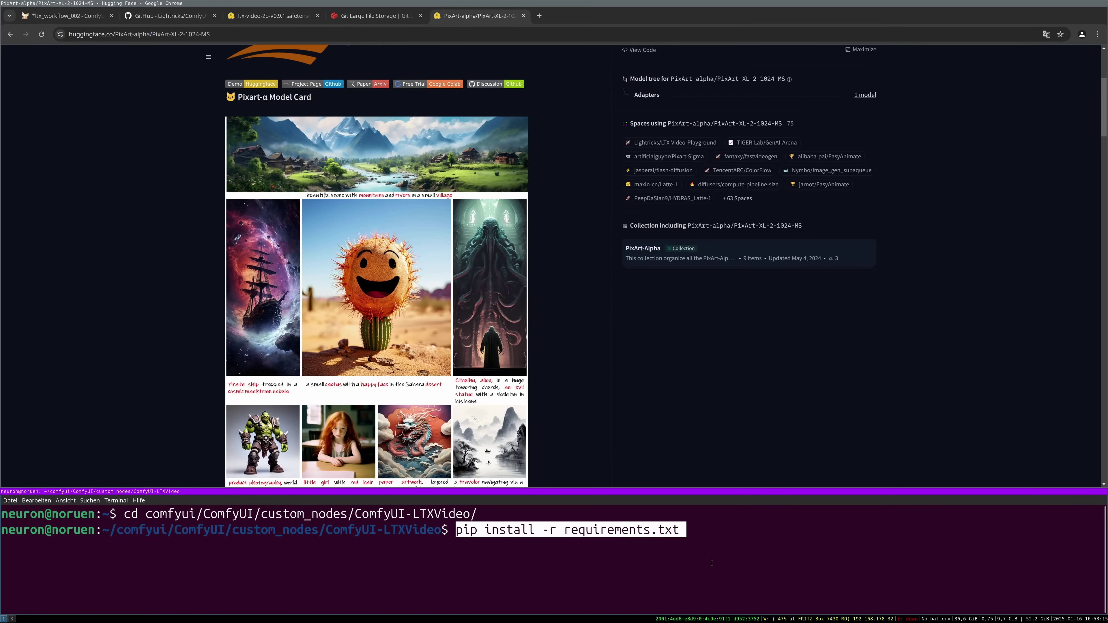
Step: Clear the pending pip command in the terminal and change to ComfyUI's models folder
{"action": "key", "text": "BackSpace"}
{"action": "key", "text": "BackSpace"}
{"action": "key", "text": "BackSpace"}
{"action": "key", "text": "BackSpace"}
{"action": "key", "text": "BackSpace"}
{"action": "key", "text": "BackSpace"}
{"action": "key", "text": "BackSpace"}
{"action": "key", "text": "BackSpace"}
{"action": "key", "text": "BackSpace"}
{"action": "key", "text": "BackSpace"}
{"action": "key", "text": "BackSpace"}
{"action": "key", "text": "BackSpace"}
{"action": "key", "text": "BackSpace"}
{"action": "key", "text": "BackSpace"}
{"action": "key", "text": "BackSpace"}
{"action": "key", "text": "BackSpace"}
{"action": "key", "text": "BackSpace"}
{"action": "key", "text": "BackSpace"}
{"action": "key", "text": "BackSpace"}
{"action": "key", "text": "BackSpace"}
{"action": "key", "text": "BackSpace"}
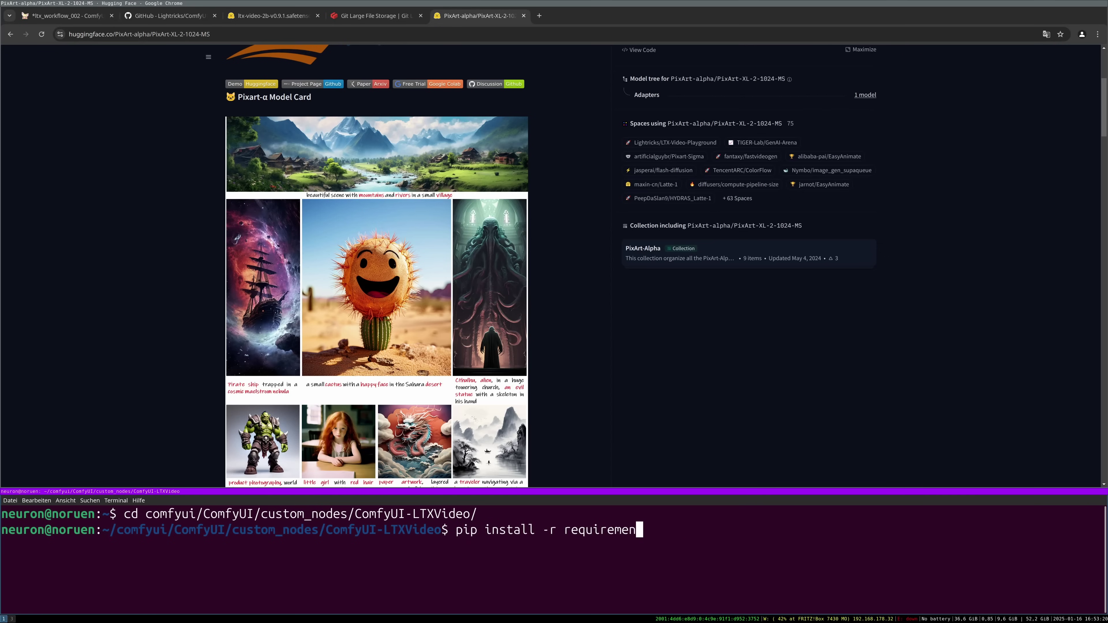
{"action": "type", "text": "cd .."}
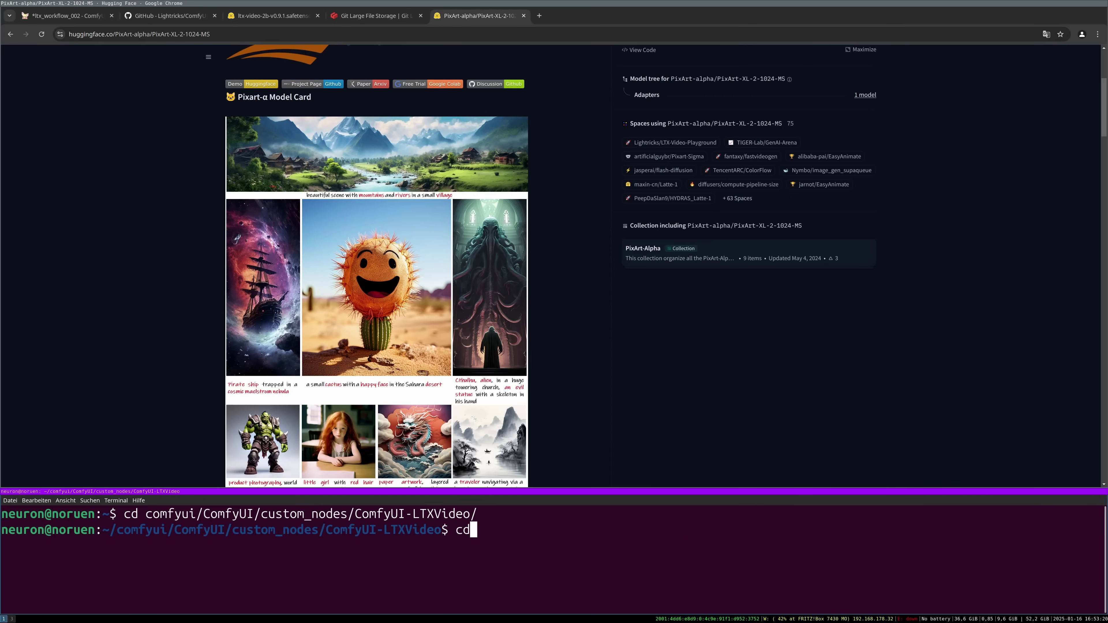
{"action": "key", "text": "Return"}
{"action": "type", "text": "cd .."}
{"action": "key", "text": "Return"}
{"action": "type", "text": "cd mode"}
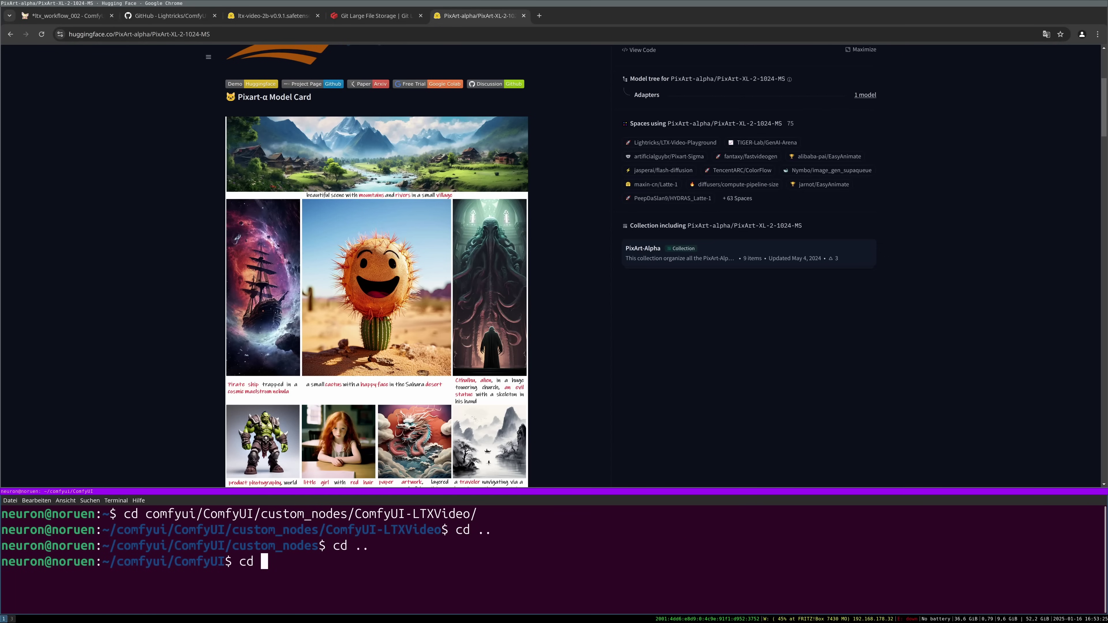
{"action": "type", "text": "l"}
{"action": "key", "text": "Tab"}
{"action": "key", "text": "Return"}
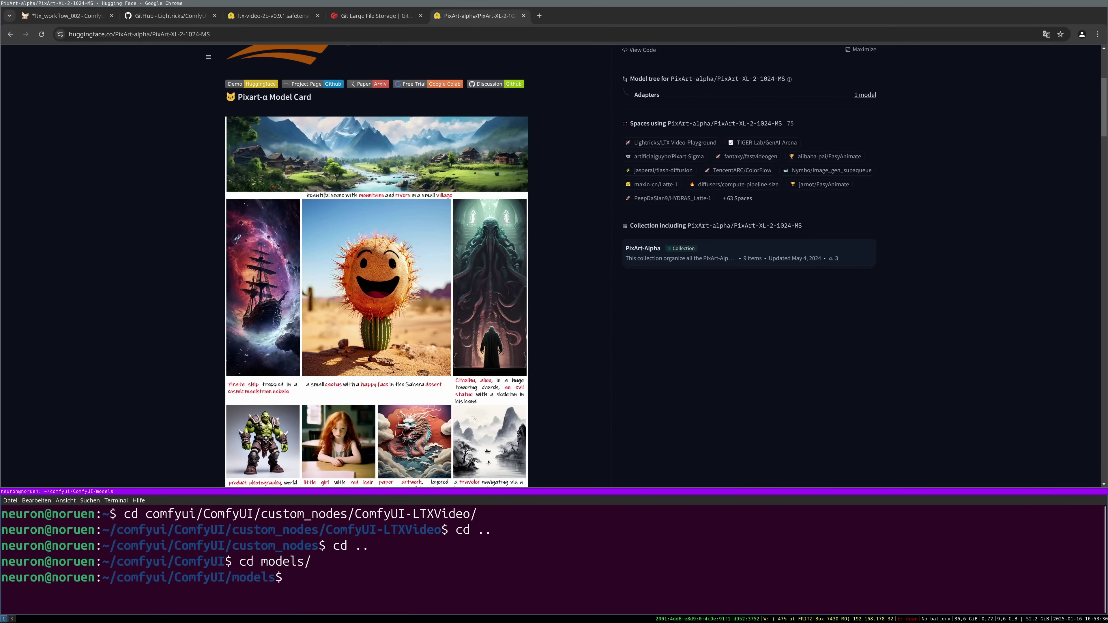
Step: List the contents of the models folder and highlight the text_encoders folder name
{"action": "type", "text": "ls"}
{"action": "key", "text": "Return"}
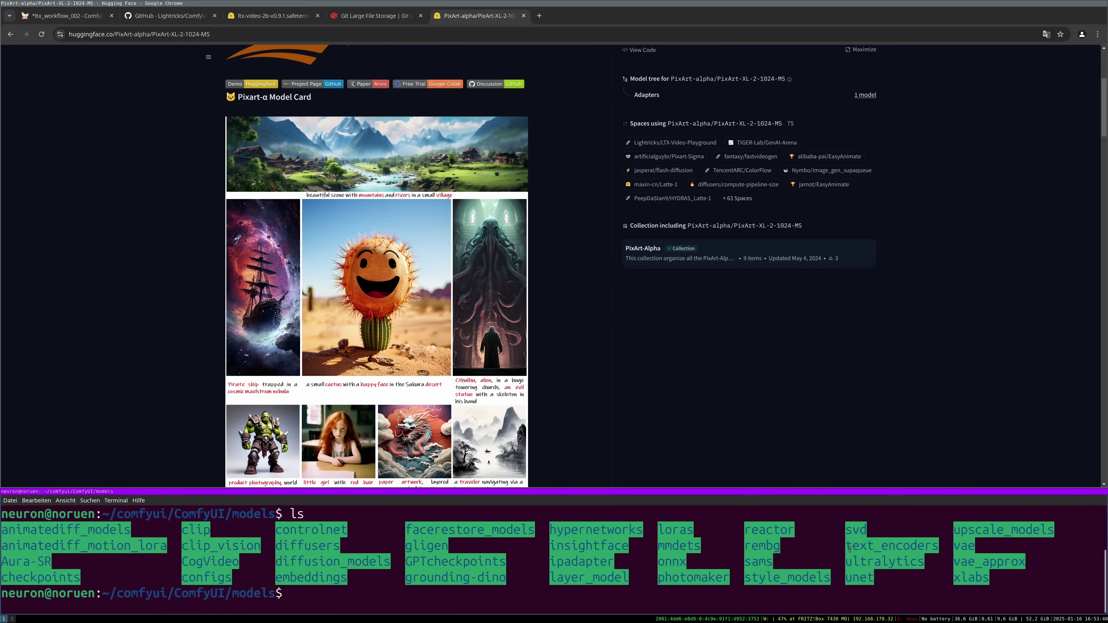
{"action": "left_click_drag", "start_coordinate": [849, 548], "coordinate": [939, 549]}
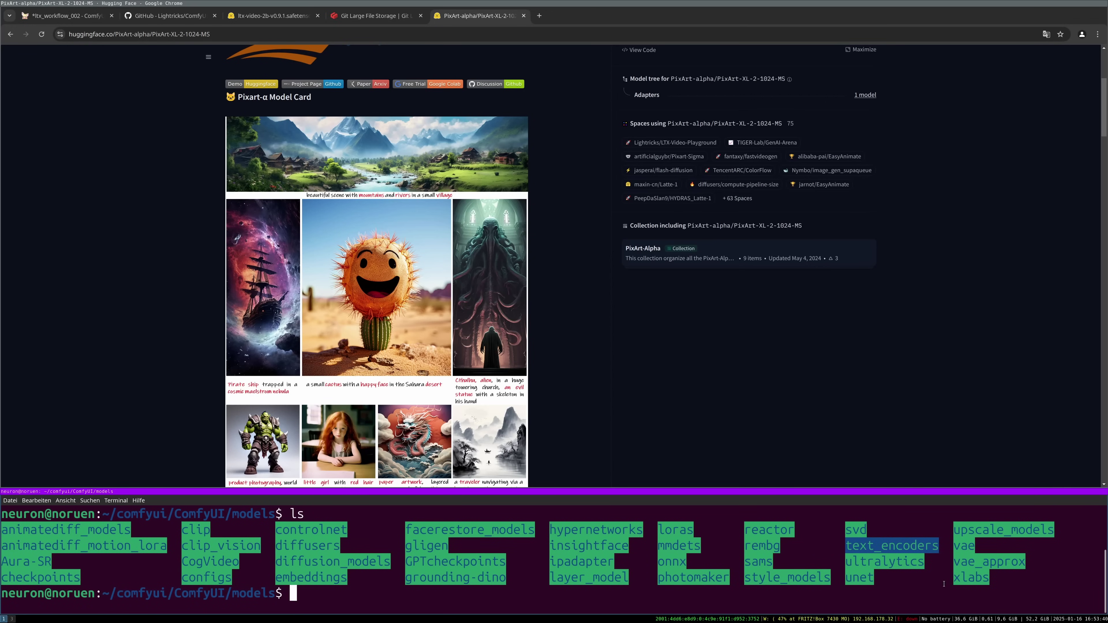
{"action": "left_click", "coordinate": [375, 603]}
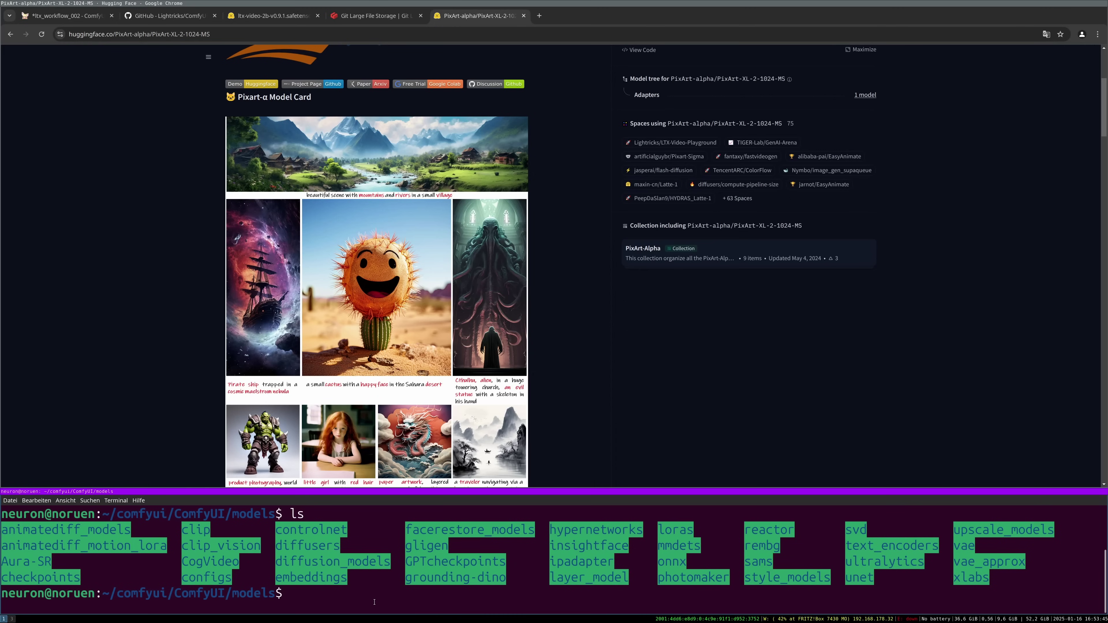
{"action": "type", "text": "mkdir text_encoder"}
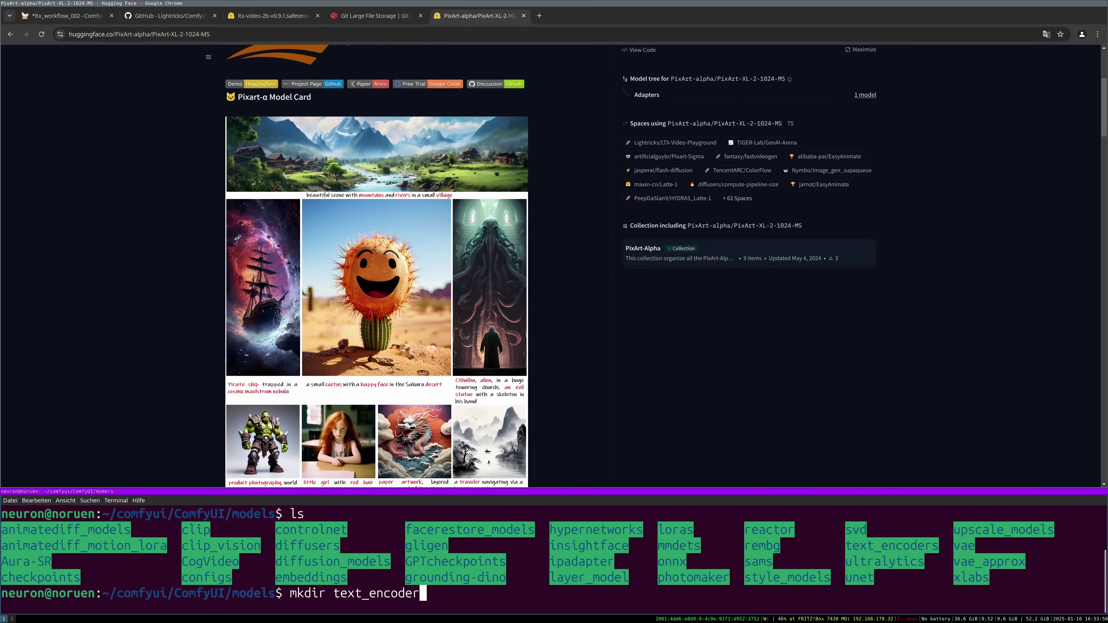
{"action": "type", "text": "s"}
{"action": "key", "text": "ctrl+u"}
Step: Change into the text_encoders folder inside models
{"action": "type", "text": "c"}
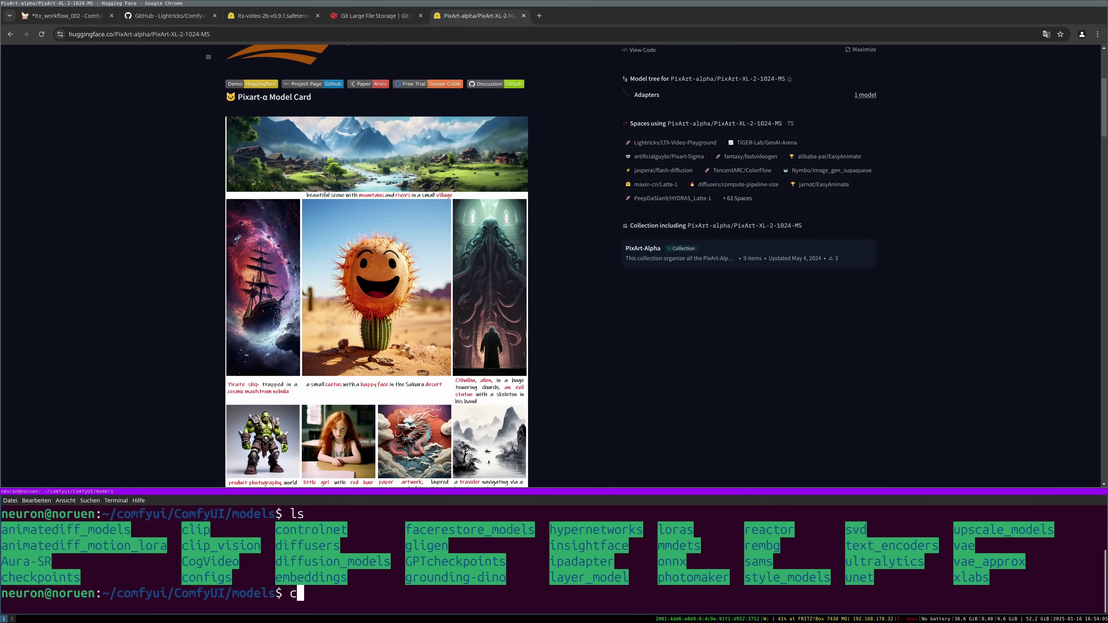
{"action": "type", "text": "d text_encoders/"}
{"action": "key", "text": "Return"}
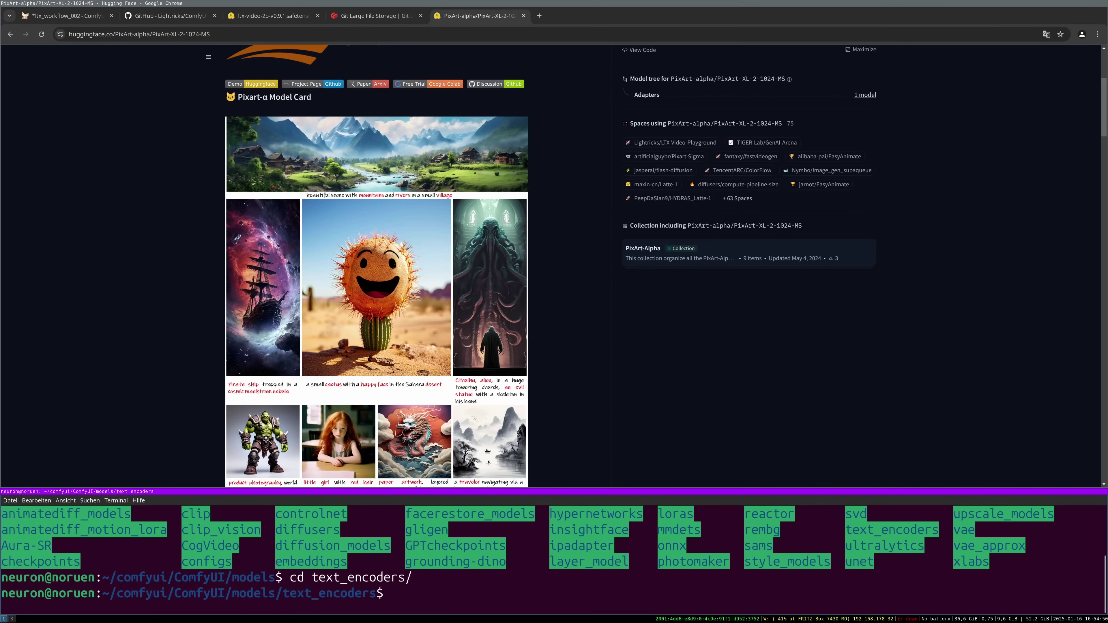
{"action": "type", "text": "git clone"}
{"action": "type", "text": "https://huggingface.co/PixArt-alpha/PixArt-XL-2-1024-MS"}
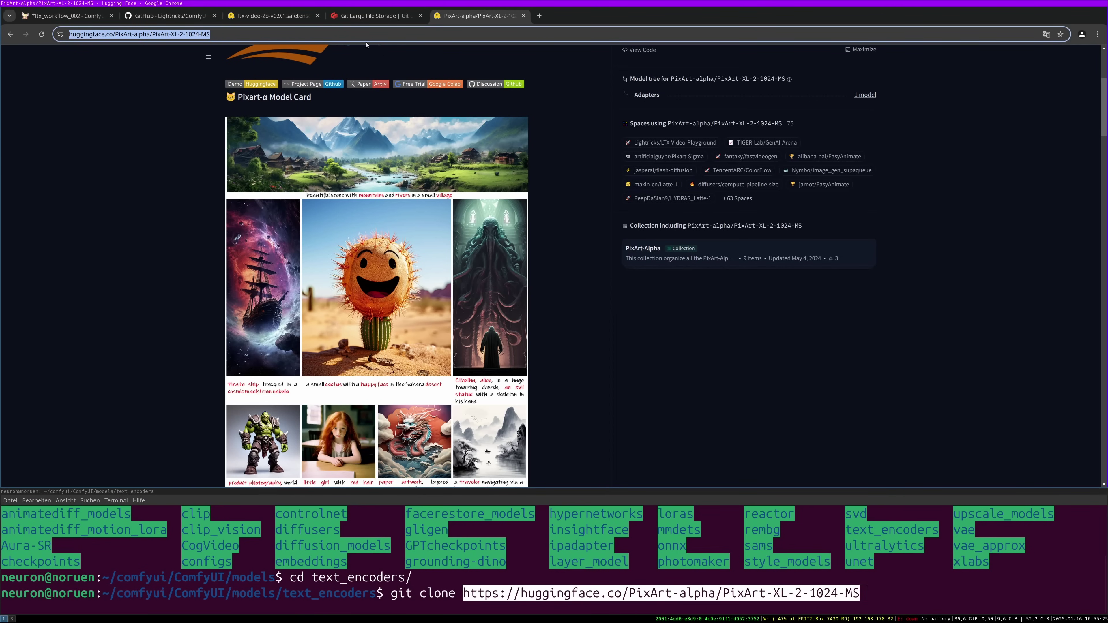
{"action": "left_click", "coordinate": [374, 16]}
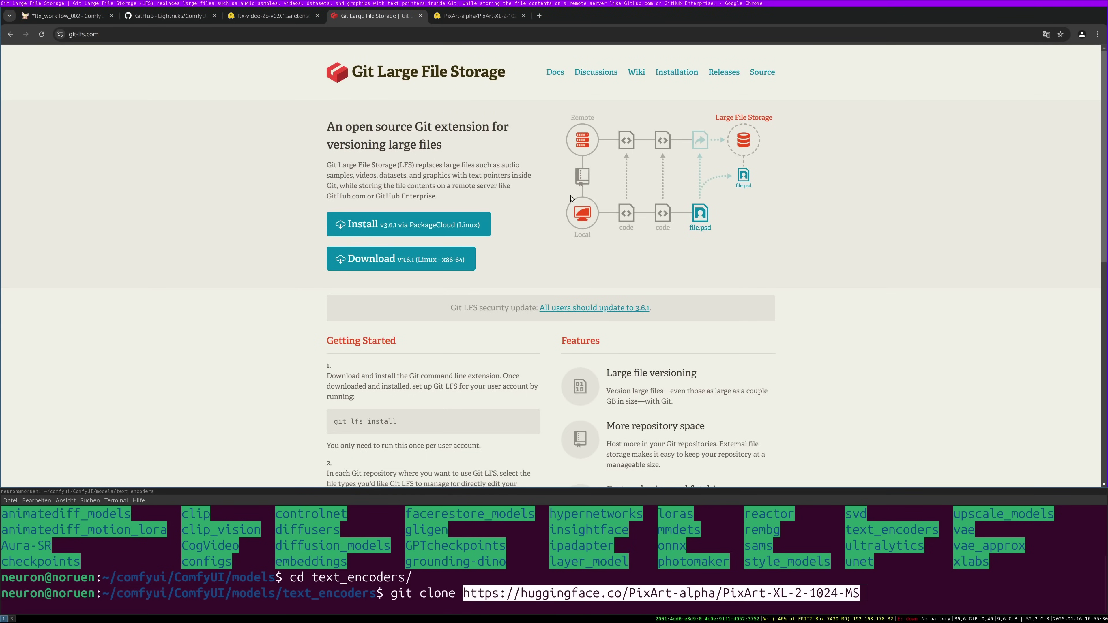
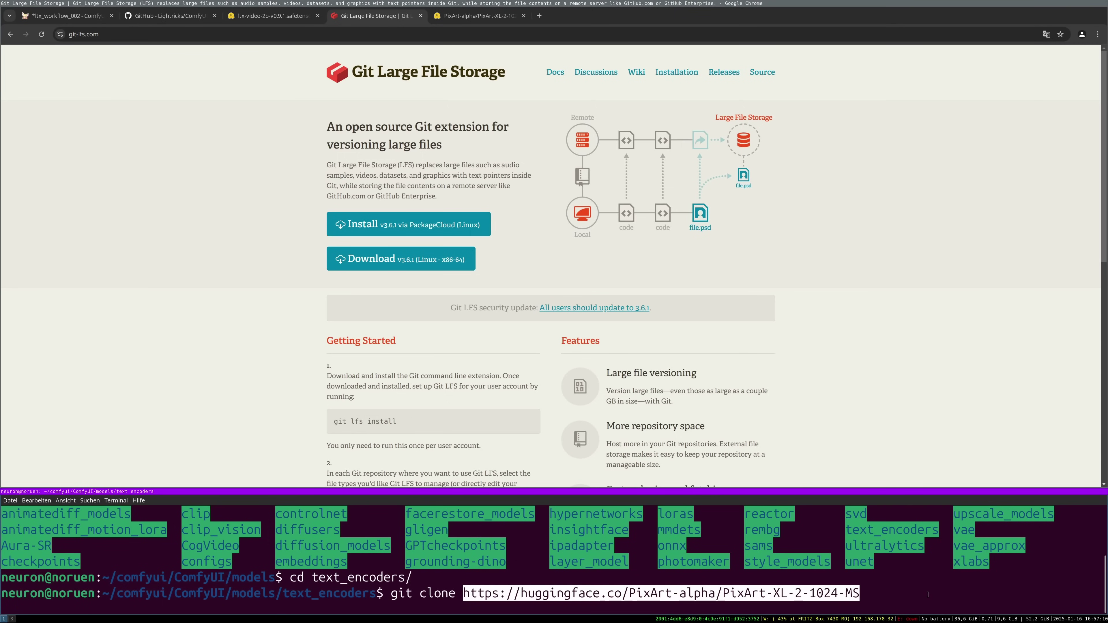
Step: Clear the pending clone command and list the contents of the text_encoders folder
{"action": "key", "text": "BackSpace"}
{"action": "key", "text": "BackSpace"}
{"action": "key", "text": "BackSpace"}
{"action": "key", "text": "BackSpace"}
{"action": "key", "text": "BackSpace"}
{"action": "key", "text": "BackSpace"}
{"action": "key", "text": "BackSpace"}
{"action": "key", "text": "BackSpace"}
{"action": "key", "text": "BackSpace"}
{"action": "key", "text": "BackSpace"}
{"action": "key", "text": "BackSpace"}
{"action": "key", "text": "BackSpace"}
{"action": "key", "text": "BackSpace"}
{"action": "key", "text": "BackSpace"}
{"action": "key", "text": "BackSpace"}
{"action": "key", "text": "BackSpace"}
{"action": "key", "text": "BackSpace"}
{"action": "key", "text": "BackSpace"}
{"action": "key", "text": "BackSpace"}
{"action": "key", "text": "BackSpace"}
{"action": "key", "text": "BackSpace"}
{"action": "key", "text": "BackSpace"}
{"action": "key", "text": "BackSpace"}
{"action": "key", "text": "BackSpace"}
{"action": "key", "text": "BackSpace"}
{"action": "key", "text": "BackSpace"}
{"action": "key", "text": "BackSpace"}
{"action": "key", "text": "BackSpace"}
{"action": "key", "text": "BackSpace"}
{"action": "key", "text": "BackSpace"}
{"action": "key", "text": "BackSpace"}
{"action": "key", "text": "BackSpace"}
{"action": "key", "text": "BackSpace"}
{"action": "key", "text": "BackSpace"}
{"action": "key", "text": "BackSpace"}
{"action": "key", "text": "BackSpace"}
{"action": "key", "text": "BackSpace"}
{"action": "key", "text": "BackSpace"}
{"action": "key", "text": "BackSpace"}
{"action": "key", "text": "BackSpace"}
{"action": "type", "text": "ls"}
{"action": "key", "text": "Return"}
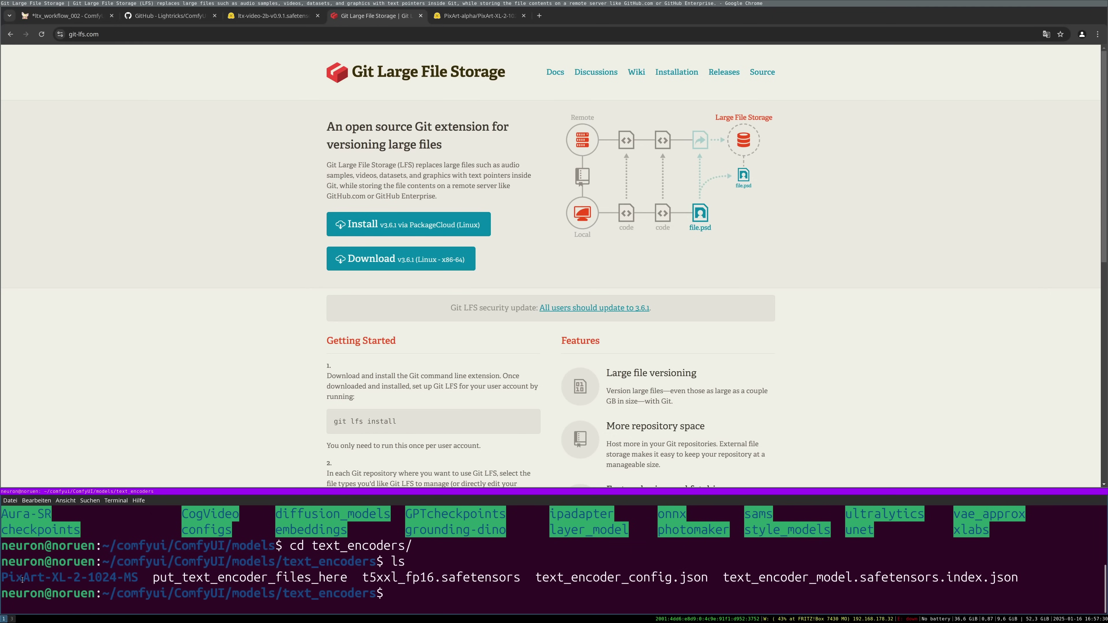
Step: Change into the PixArt-XL-2-1024-MS folder and list its contents
{"action": "type", "text": "cd PixArt-XL-2-1024-MS/"}
{"action": "key", "text": "Return"}
{"action": "type", "text": "ls"}
{"action": "key", "text": "Return"}
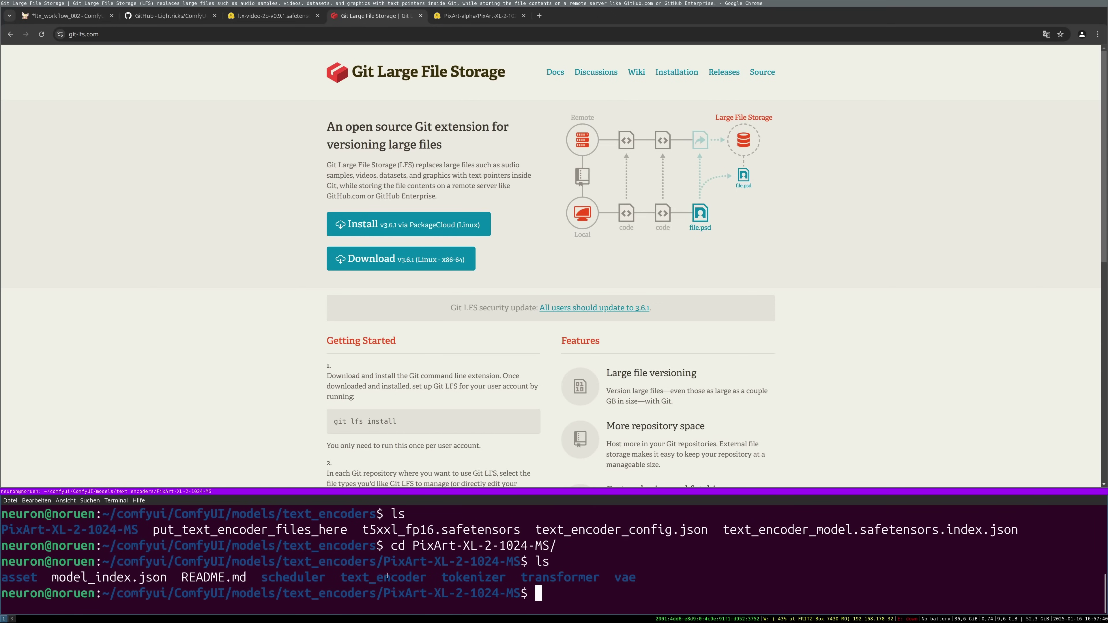
Step: Change into the text_encoder subfolder of PixArt-XL-2-1024-MS and list its model files
{"action": "type", "text": "cd tex"}
{"action": "key", "text": "Tab"}
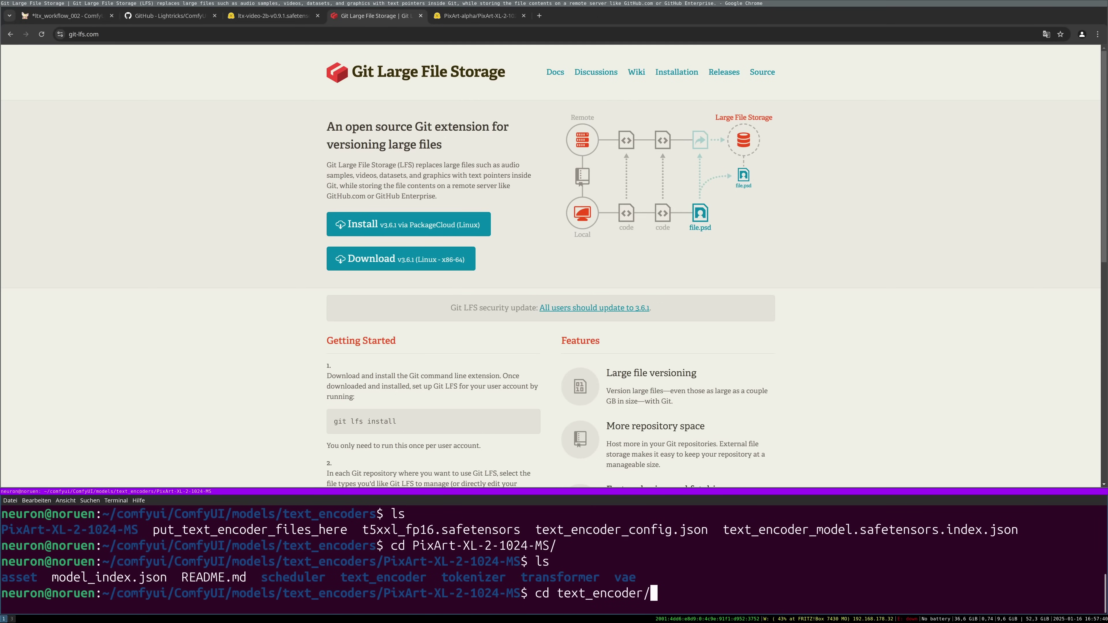
{"action": "key", "text": "Return"}
{"action": "type", "text": "ls"}
{"action": "key", "text": "Return"}
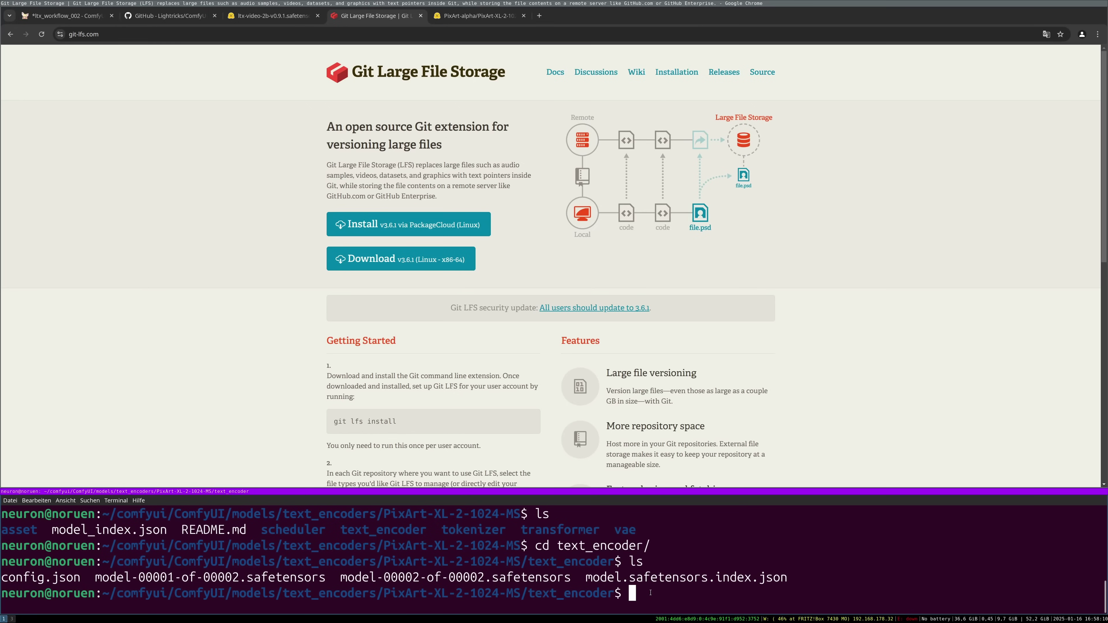
Step: Return to the ltx_workflow_002 workflow in ComfyUI and view the complete node graph
{"action": "key", "text": "ctrl+1"}
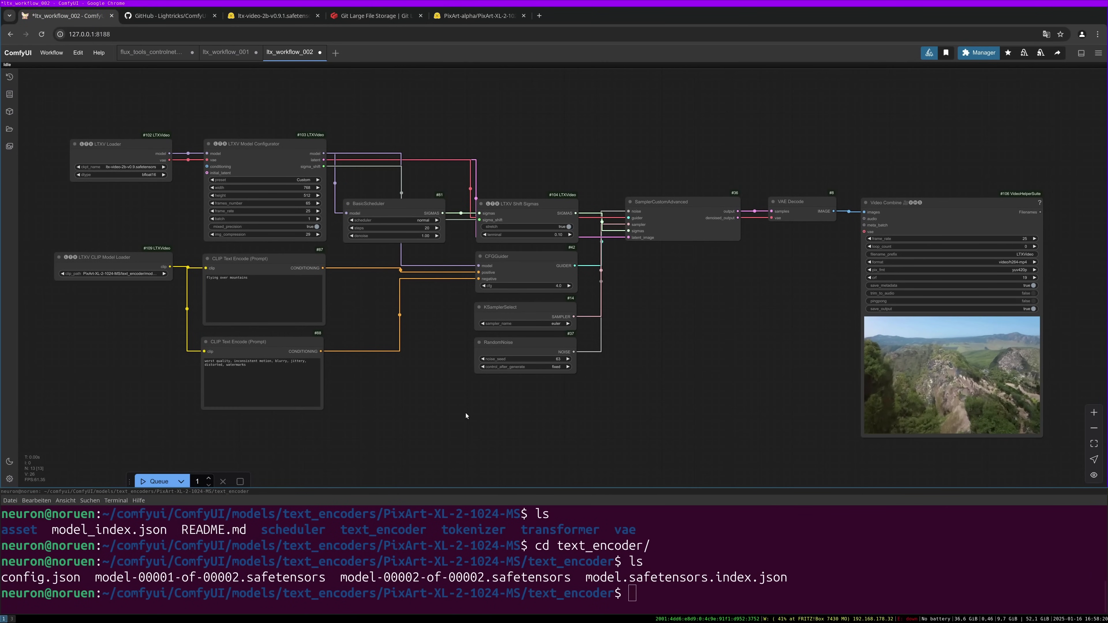
{"action": "left_click_drag", "start_coordinate": [509, 418], "coordinate": [492, 414]}
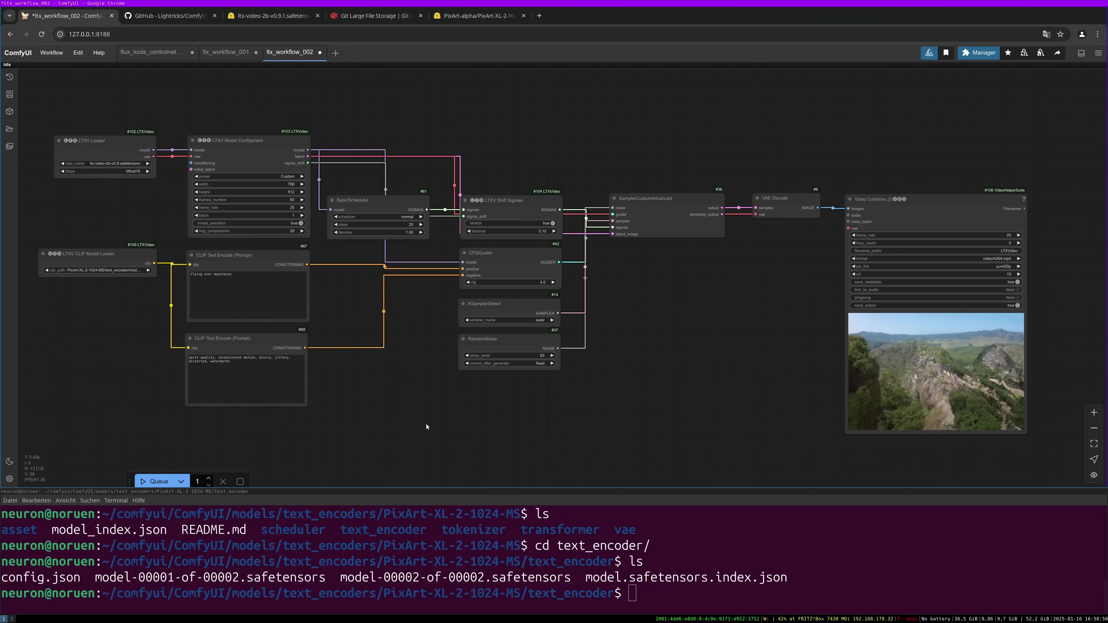
{"action": "scroll", "coordinate": [423, 422], "scroll_direction": "down", "scroll_amount": 1}
{"action": "scroll", "coordinate": [424, 421], "scroll_direction": "left", "scroll_amount": 1}
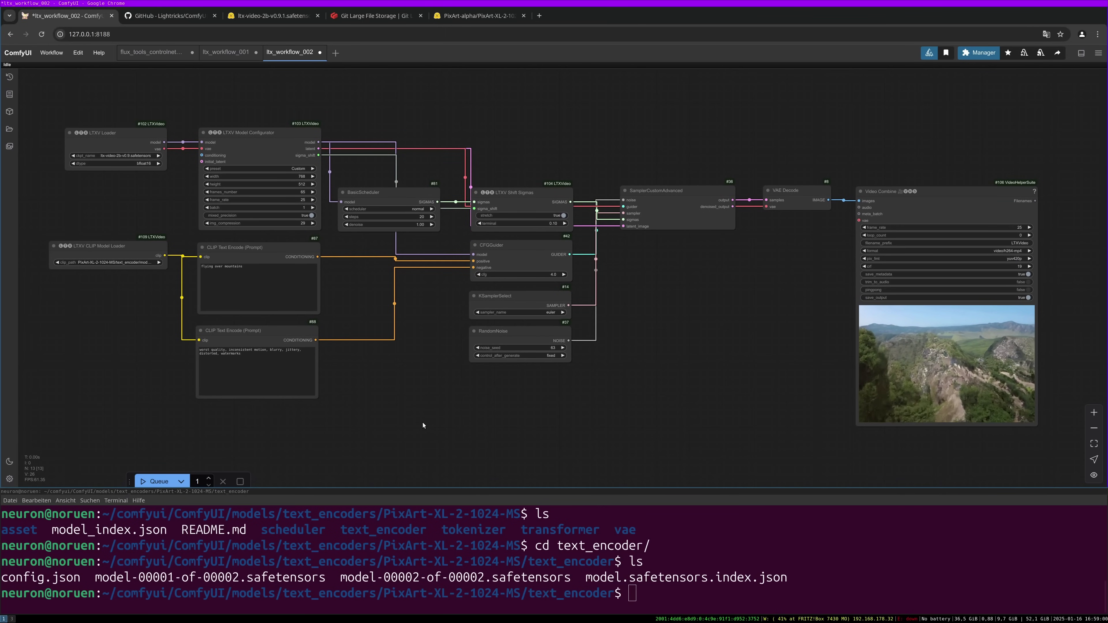